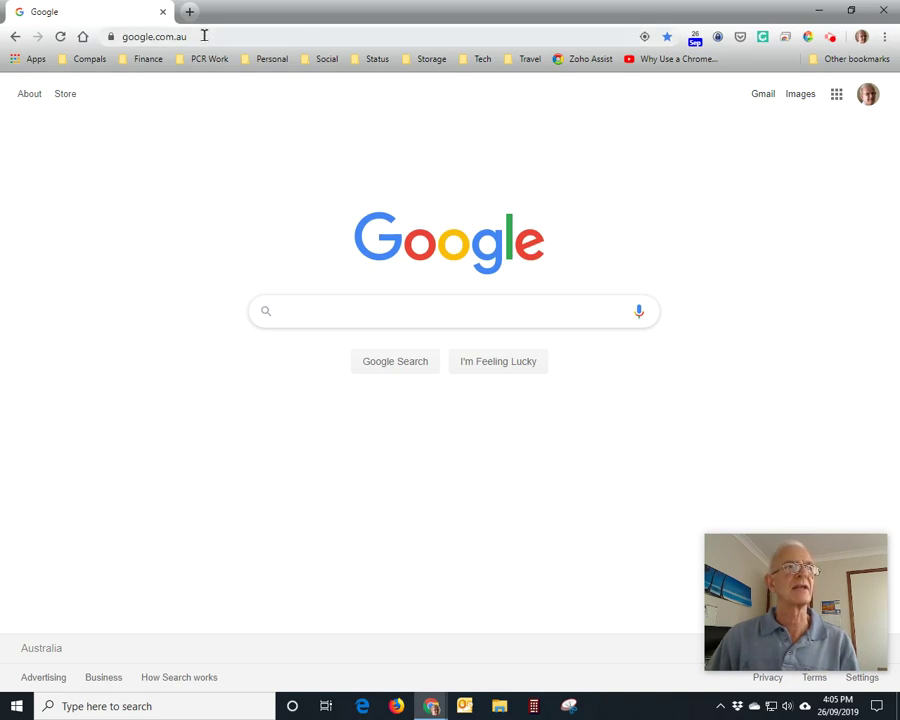
pyautogui.moveTo(204, 36); pyautogui.dragTo(123, 37)
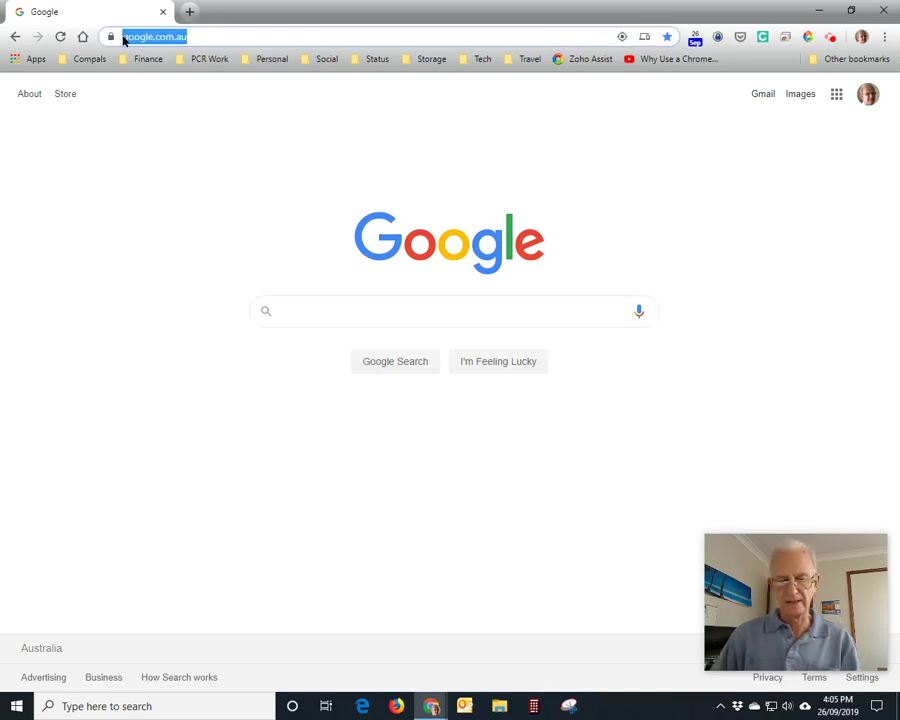
pyautogui.write('www.')
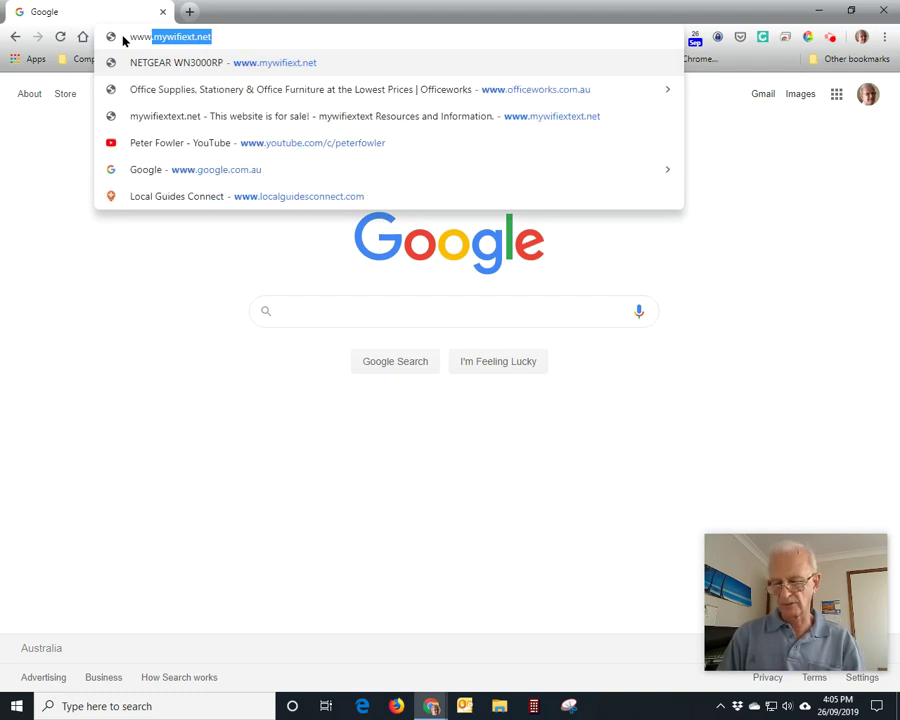
pyautogui.write('macr')
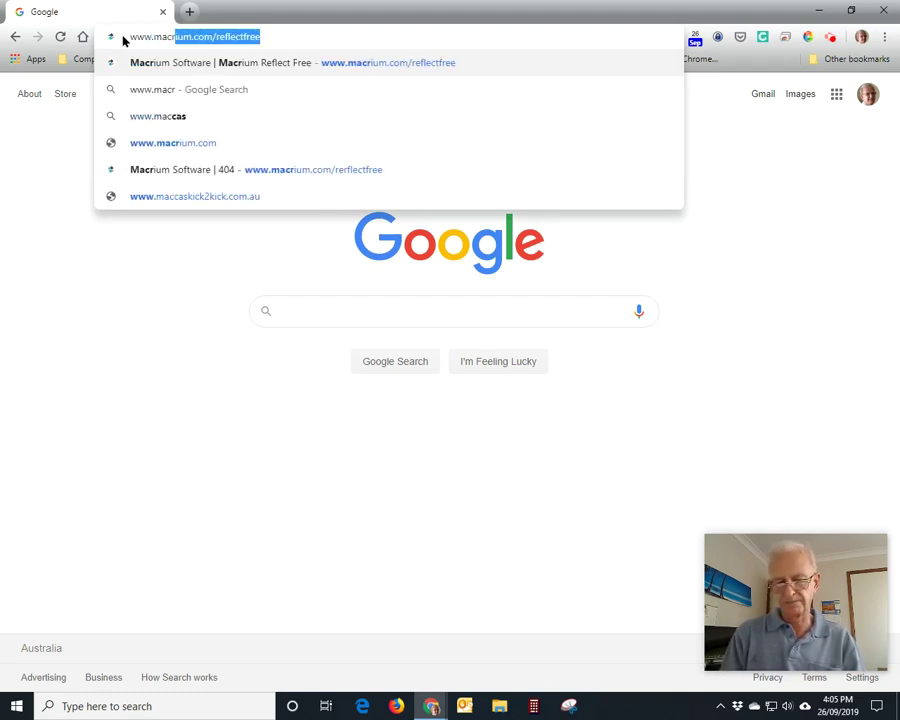
pyautogui.write('ium.')
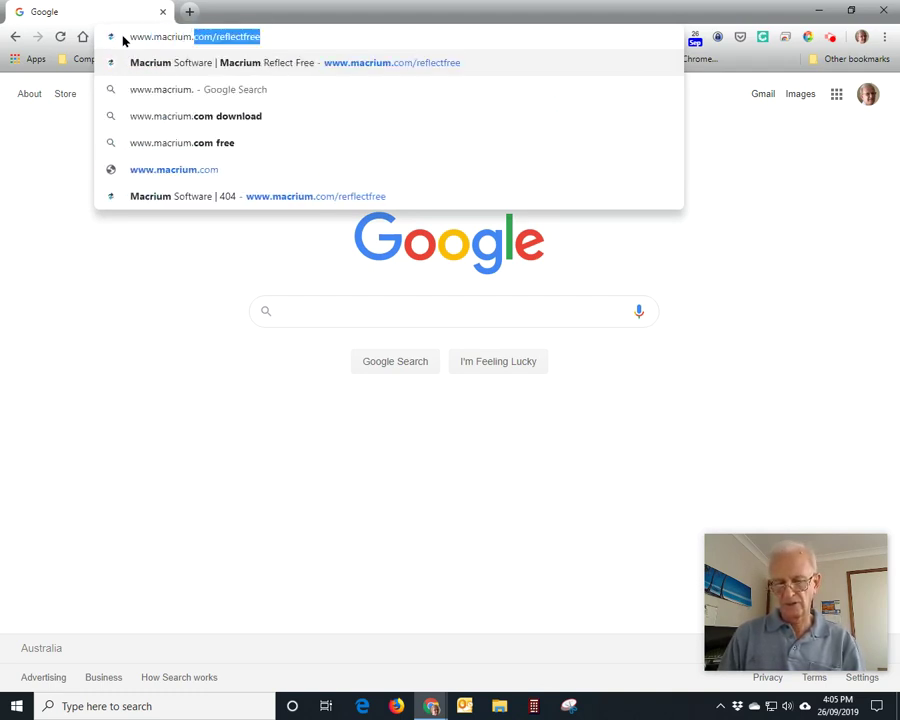
pyautogui.write('com/')
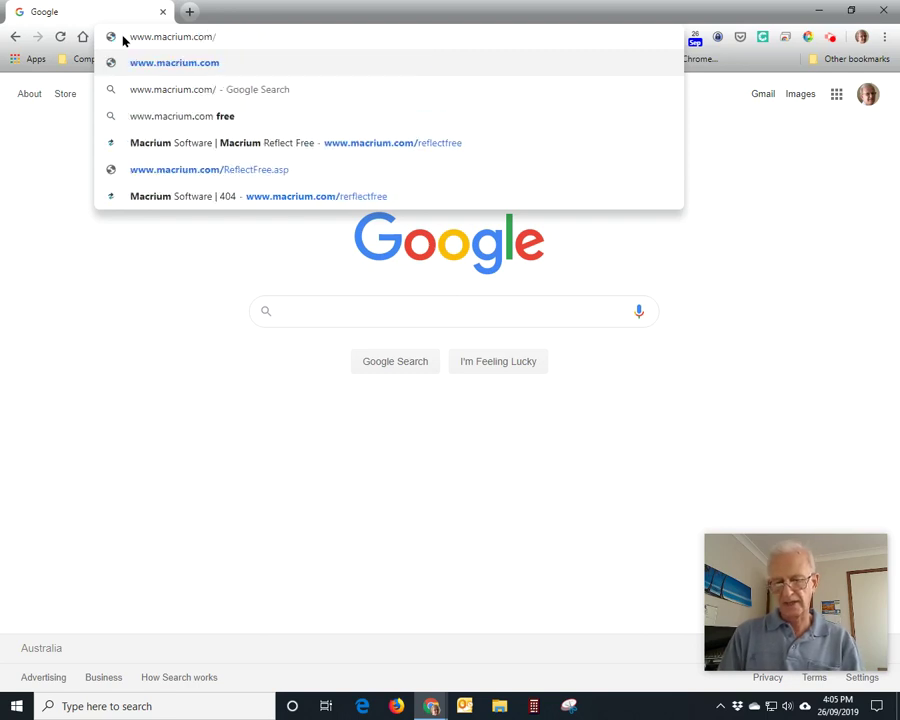
pyautogui.write('reflectfree')
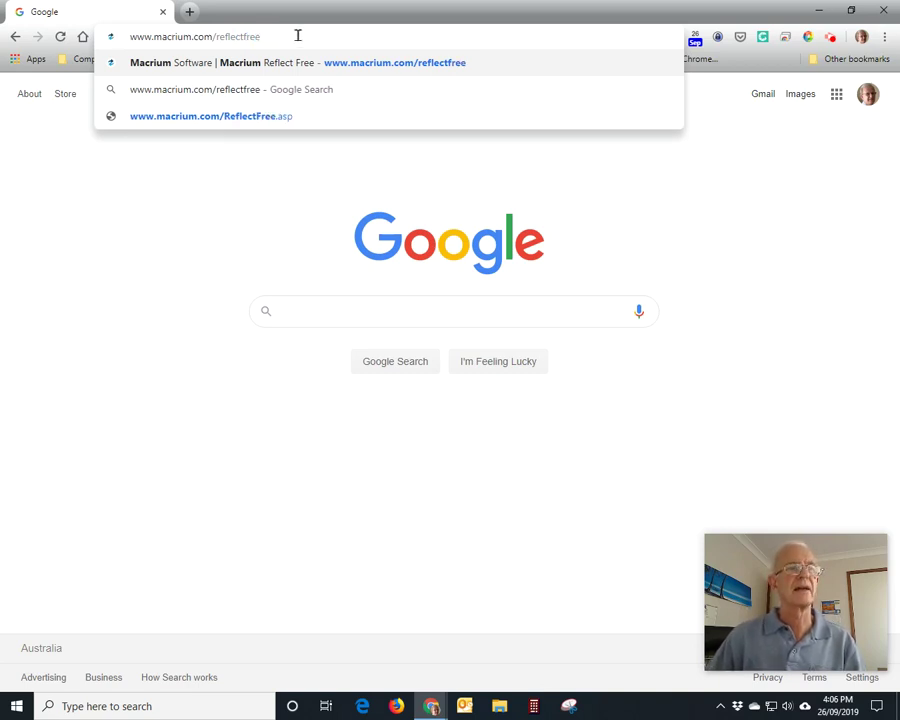
pyautogui.press('Return')
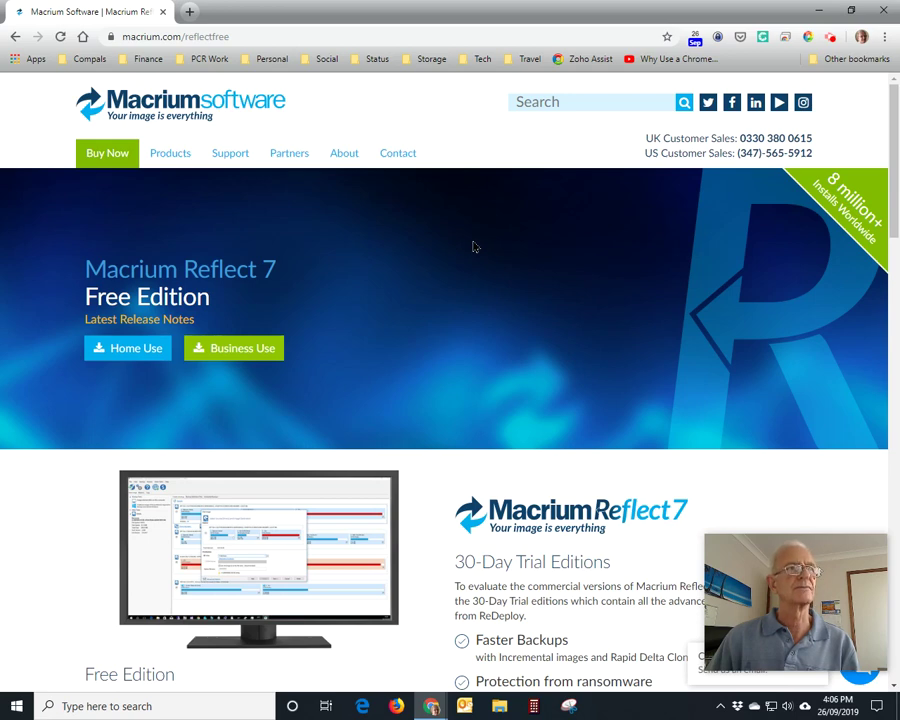
# Step: Choose the Home Use free download and continue with the email field left blank
pyautogui.click(137, 356)
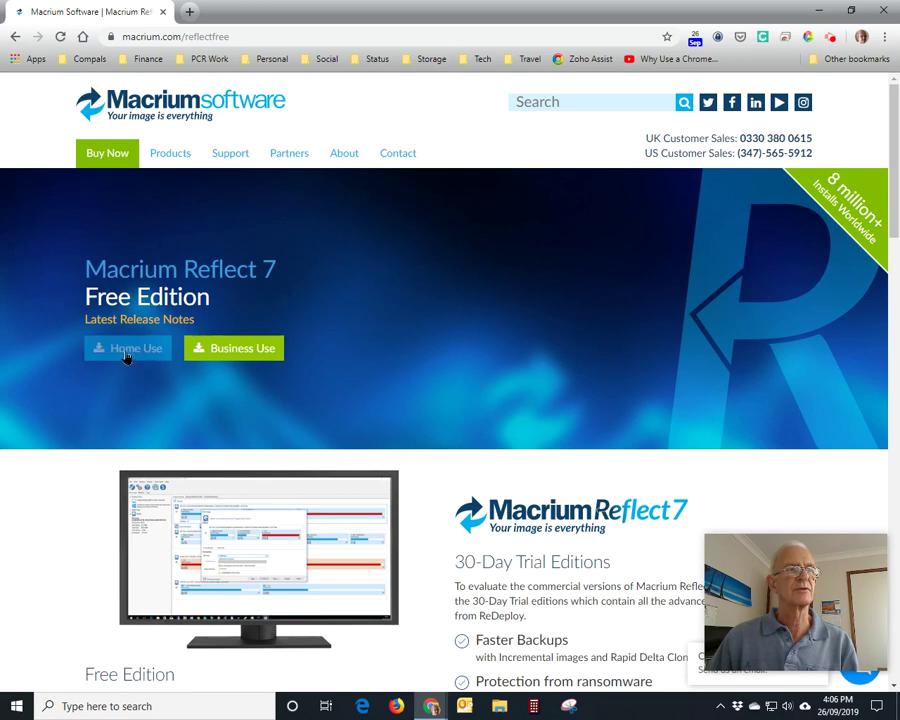
pyautogui.click(125, 356)
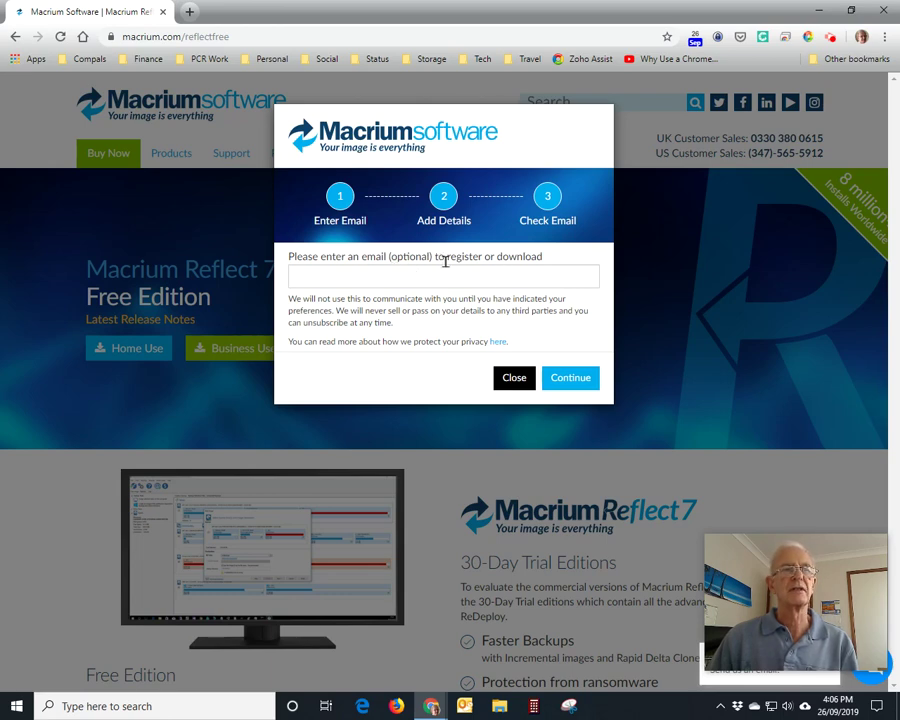
pyautogui.click(572, 380)
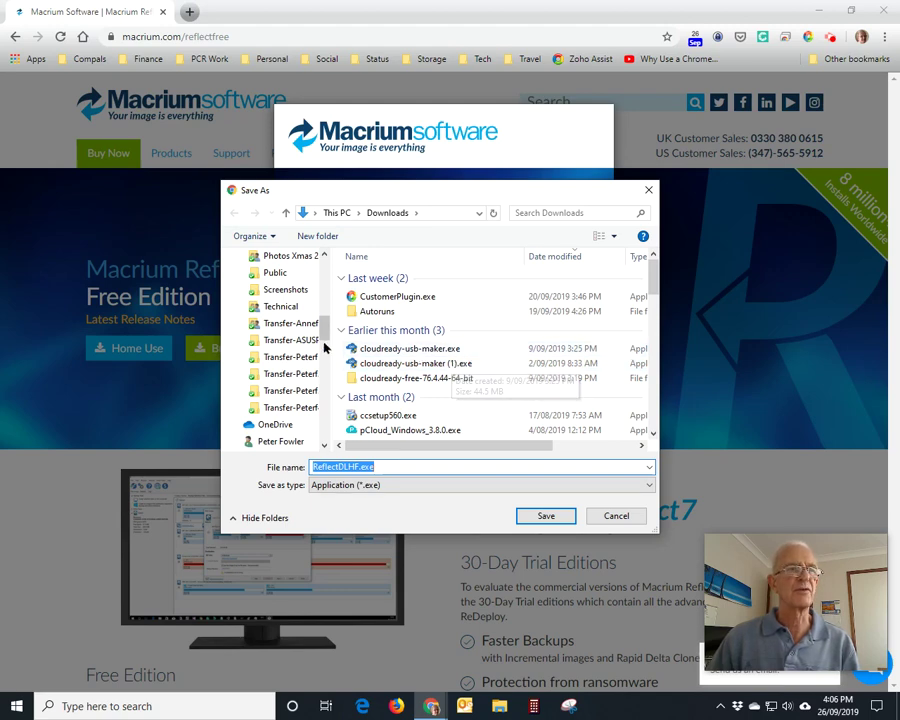
# Step: Save ReflectDLHF.exe into the Downloads folder
pyautogui.moveTo(325, 333); pyautogui.dragTo(323, 264)
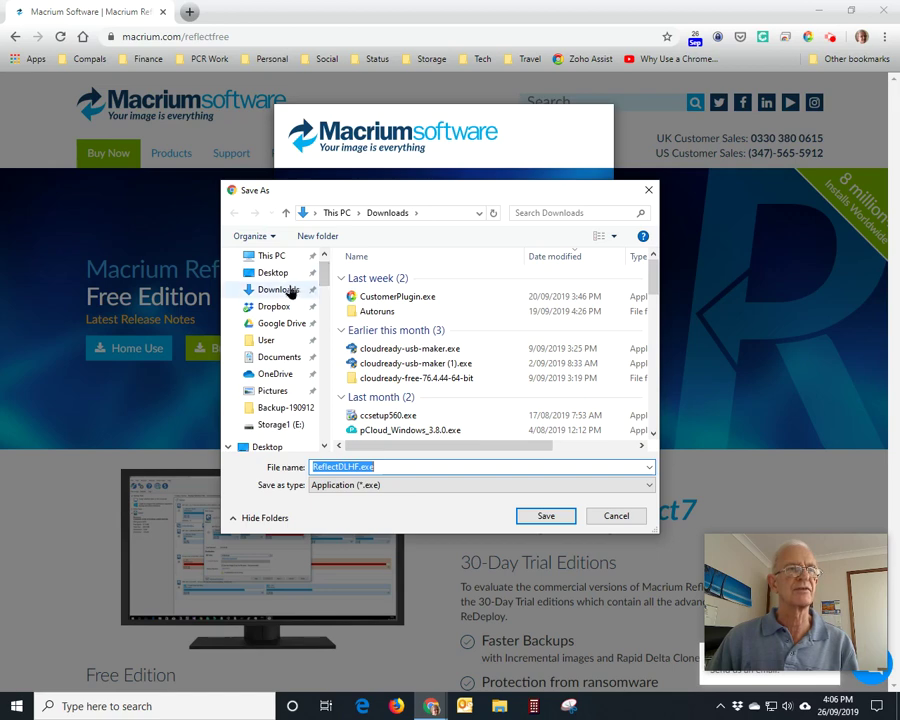
pyautogui.click(279, 290)
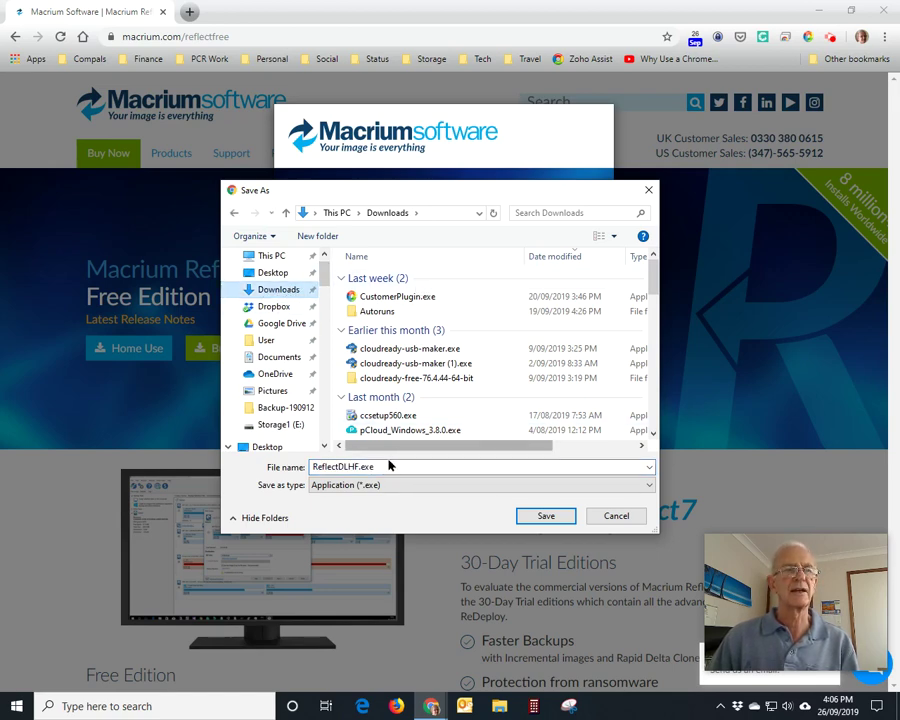
pyautogui.click(498, 484)
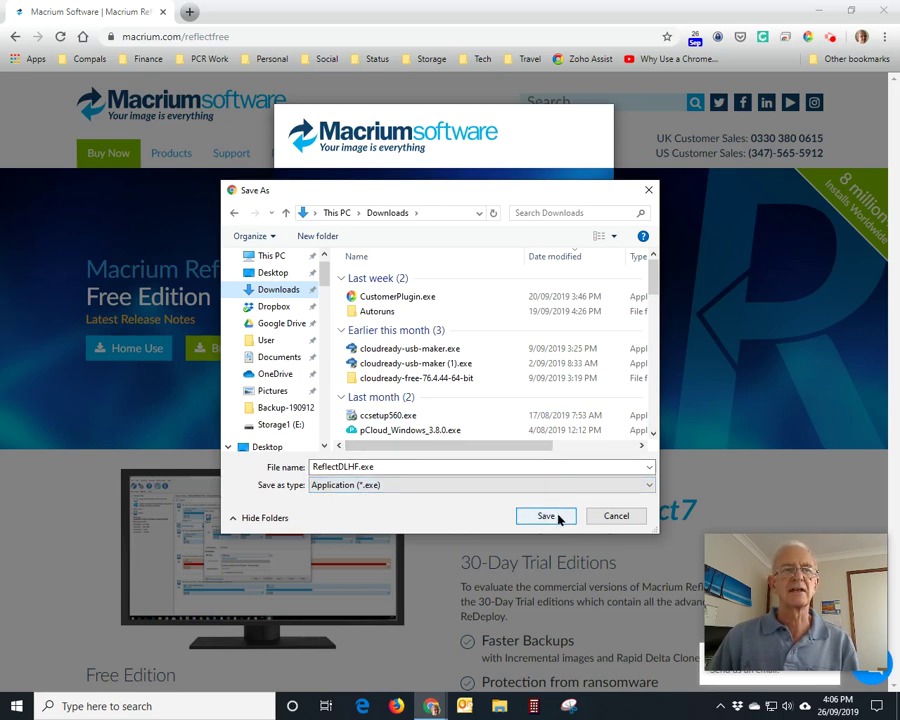
pyautogui.click(559, 517)
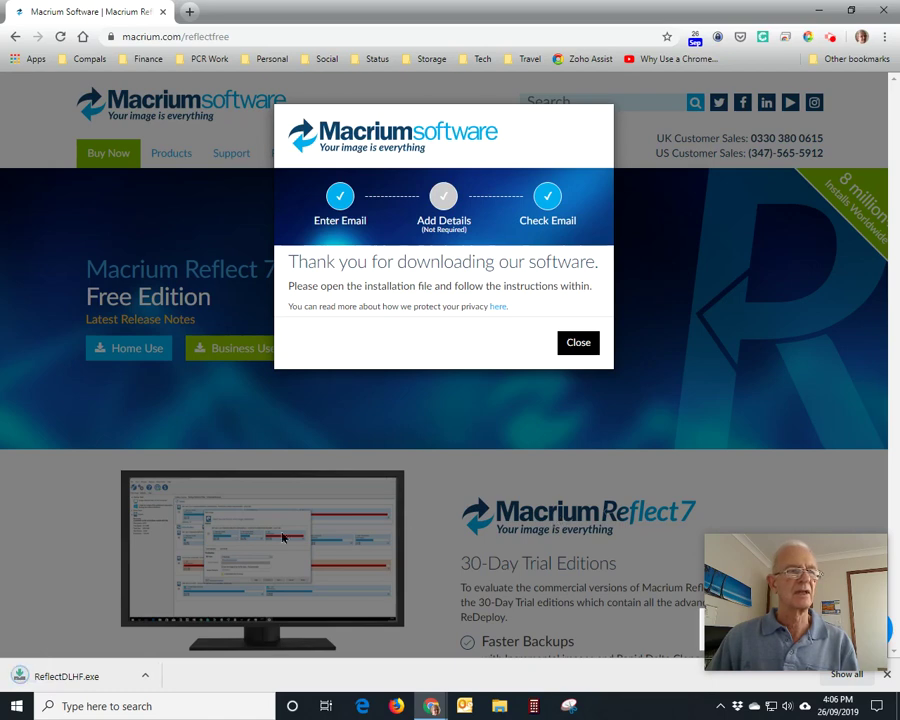
# Step: Show ReflectDLHF.exe in its folder from Chrome's download bar
pyautogui.click(146, 680)
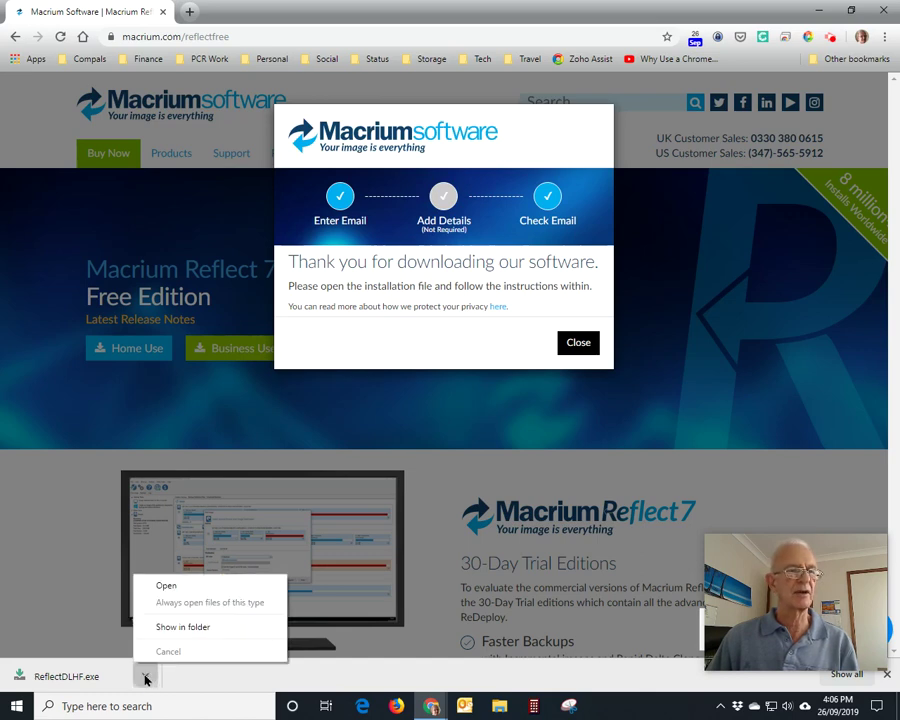
pyautogui.click(199, 628)
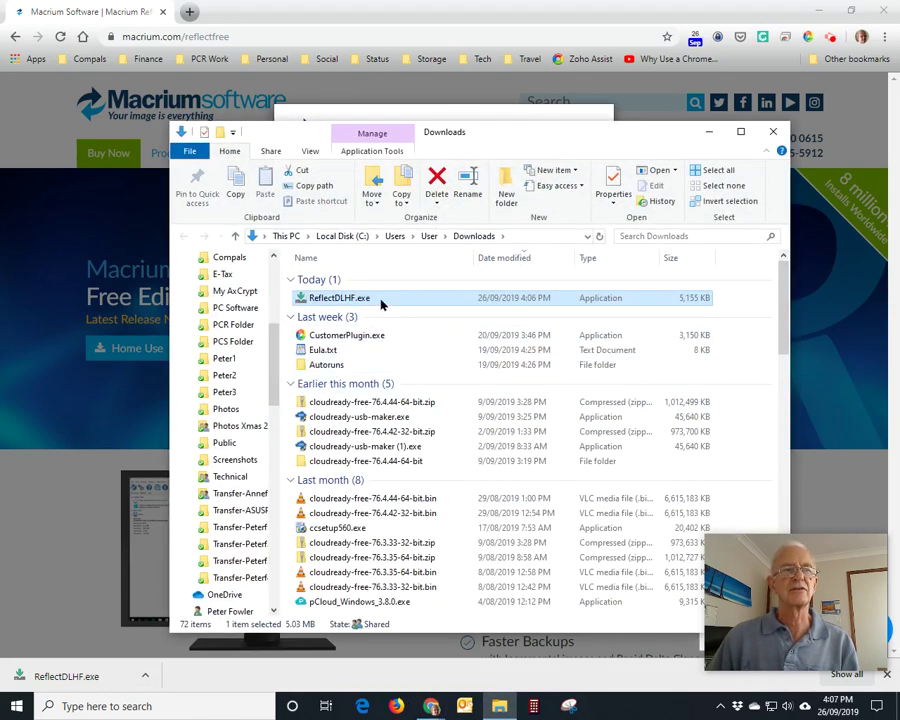
pyautogui.moveTo(340, 298)
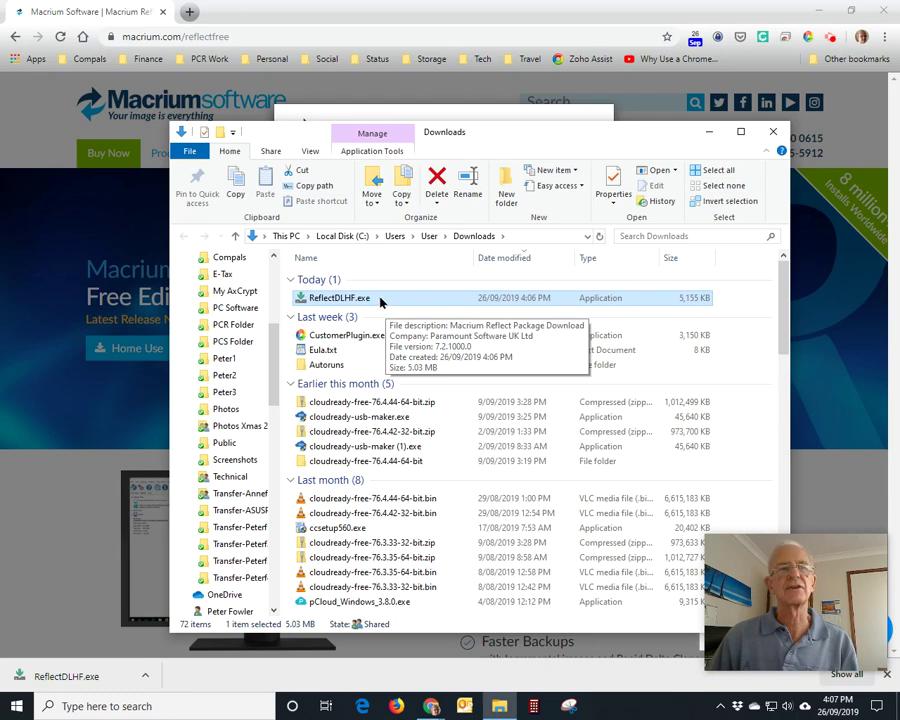
# Step: Run ReflectDLHF.exe from the Downloads folder
pyautogui.doubleClick(380, 301)
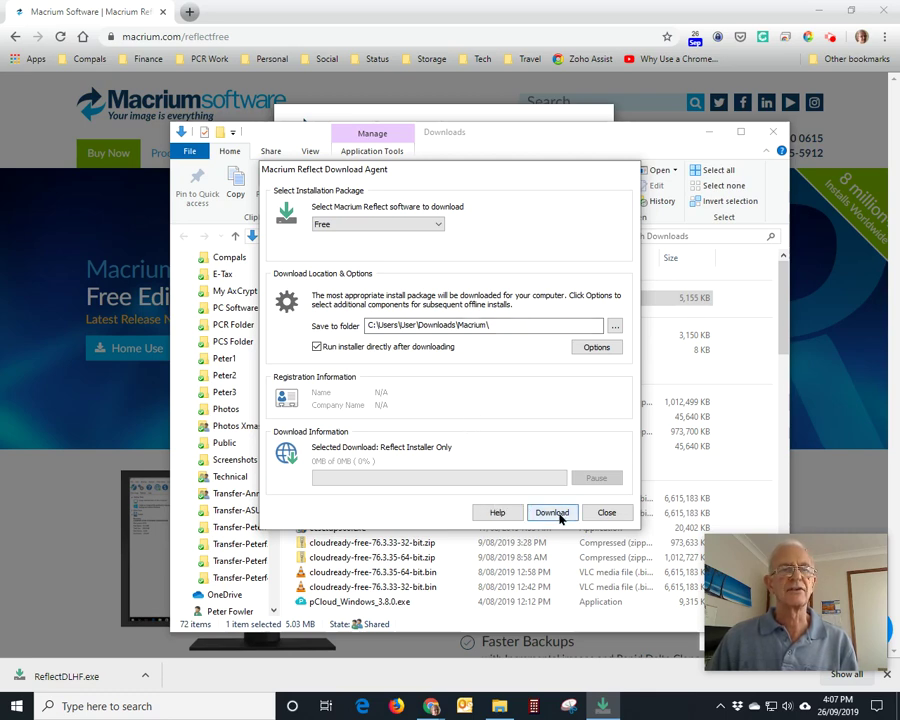
# Step: Download the Free package with Run installer directly left checked
pyautogui.click(559, 516)
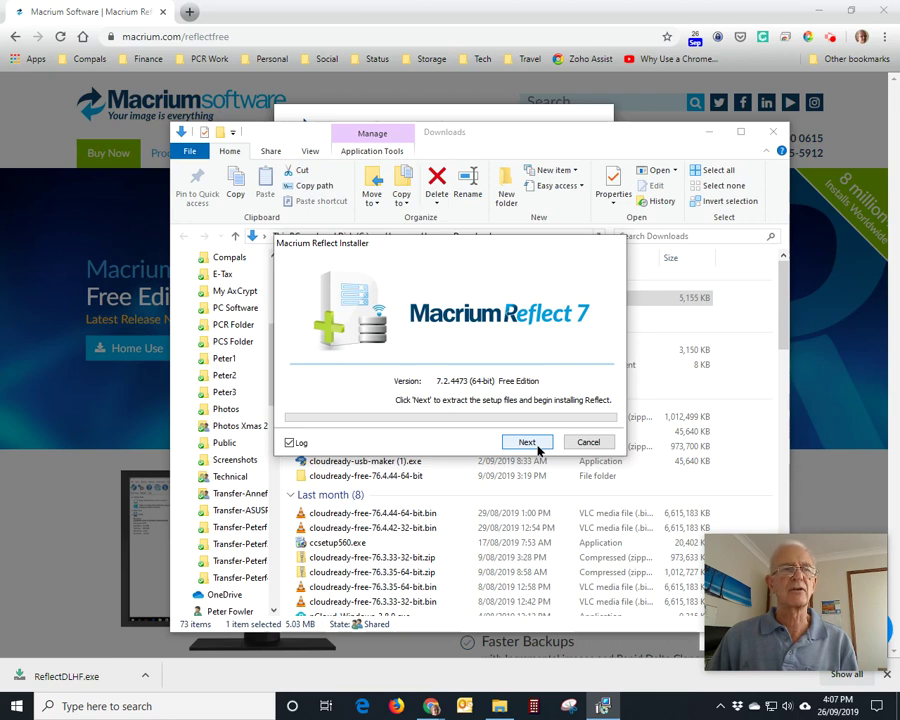
# Step: Extract the setup files, pass the welcome page and accept the license terms
pyautogui.click(524, 444)
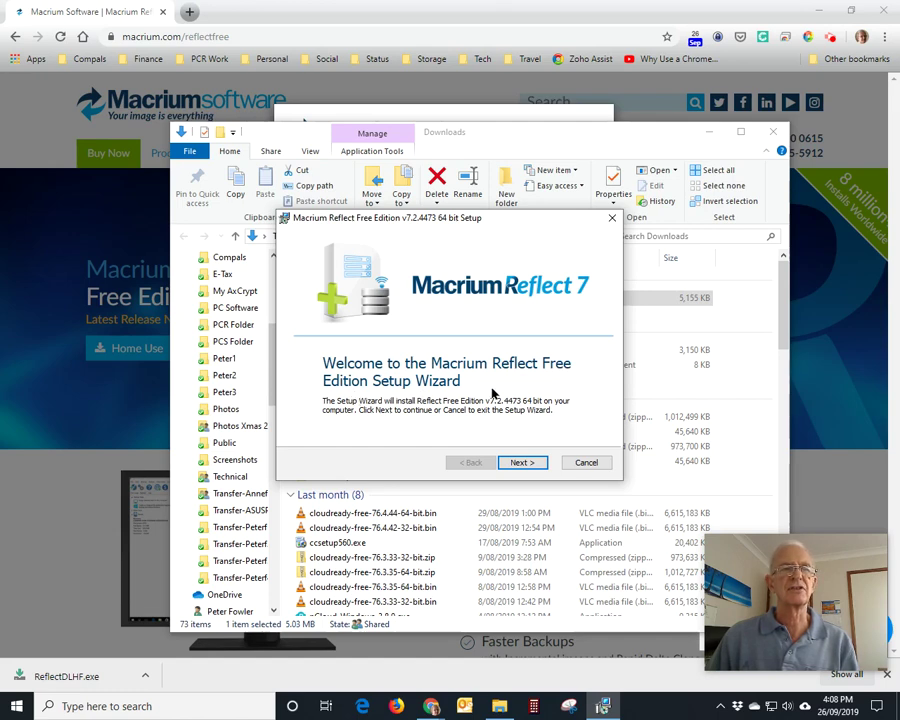
pyautogui.click(531, 466)
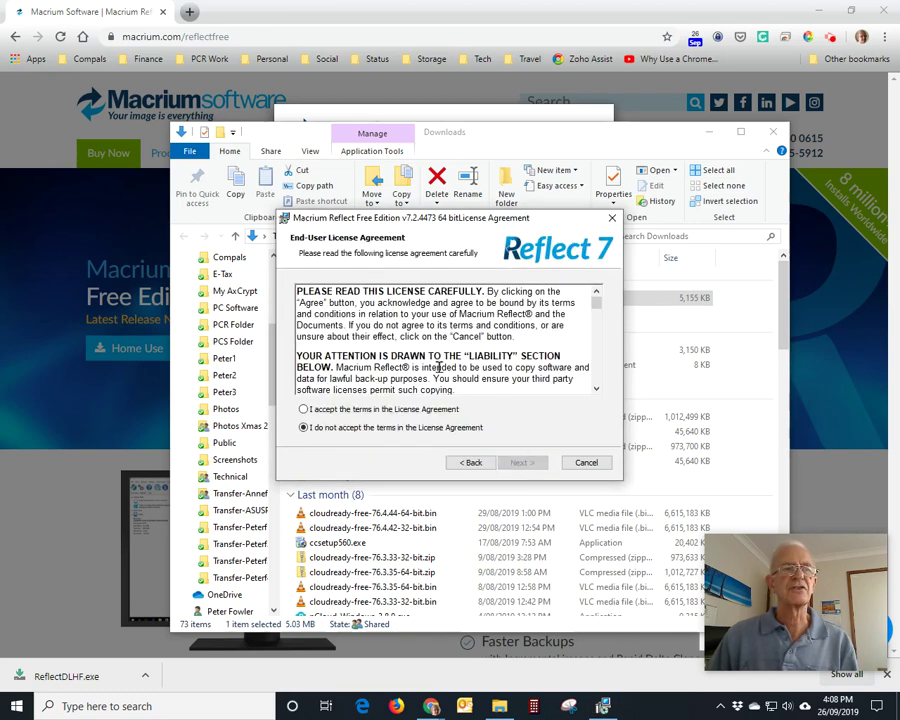
pyautogui.click(304, 410)
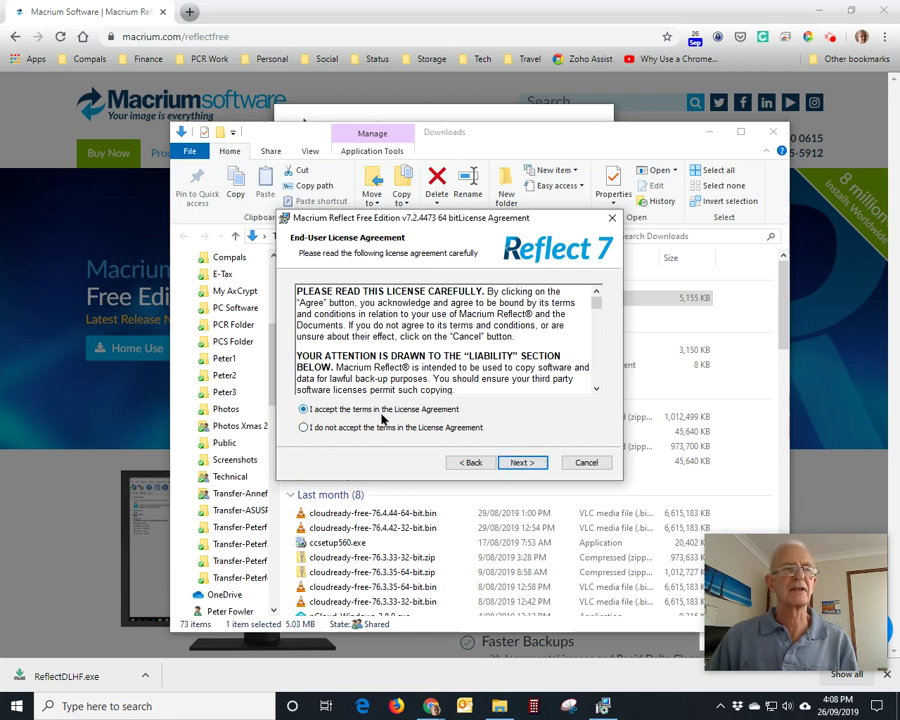
# Step: Pick the Home free licence and untick Register this installation
pyautogui.click(524, 462)
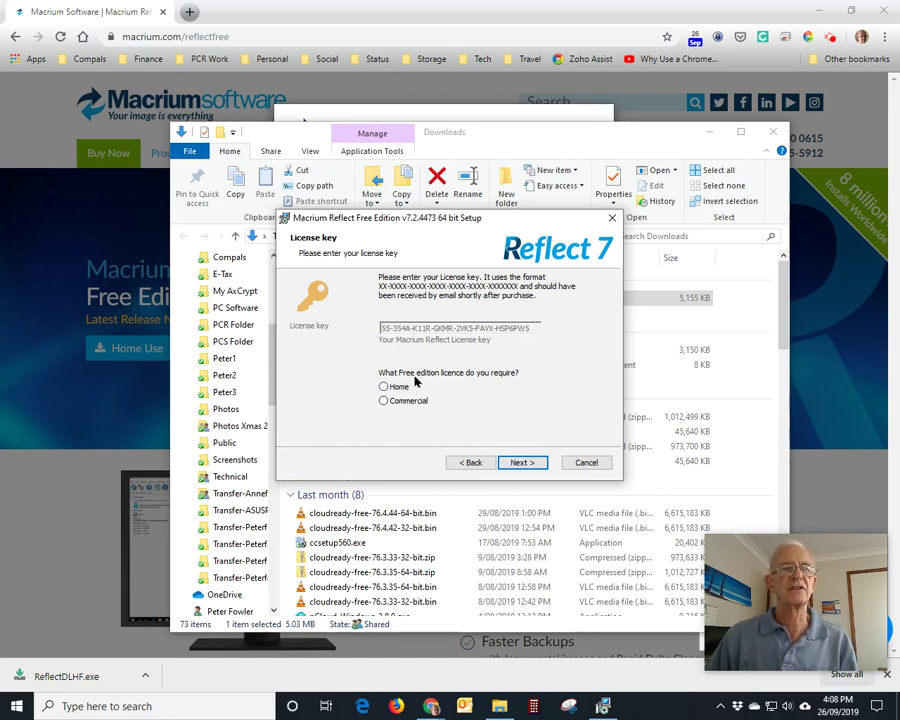
pyautogui.click(384, 389)
pyautogui.click(521, 462)
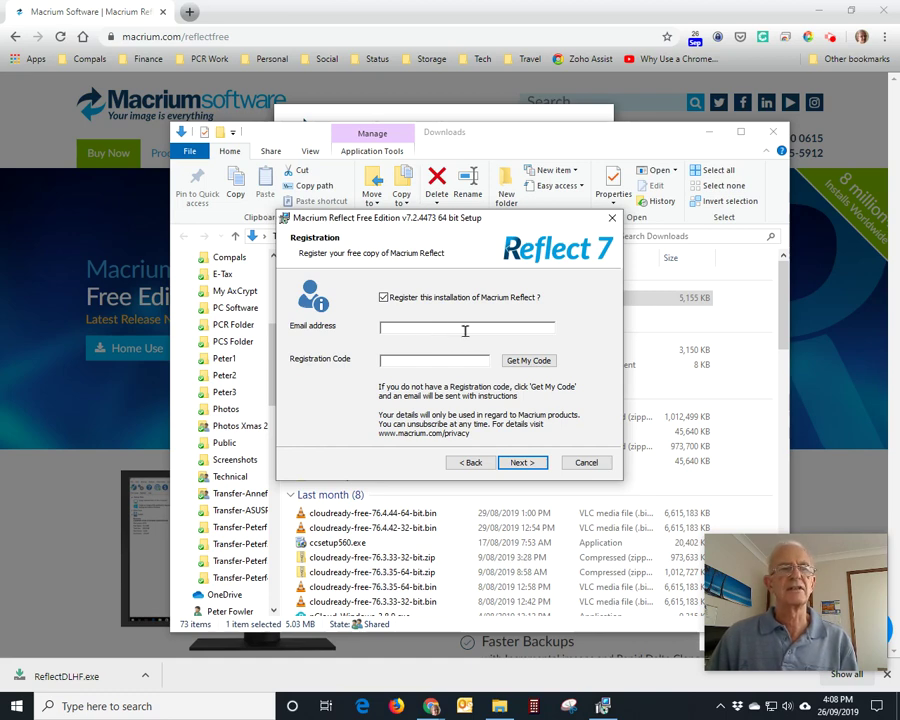
pyautogui.click(383, 298)
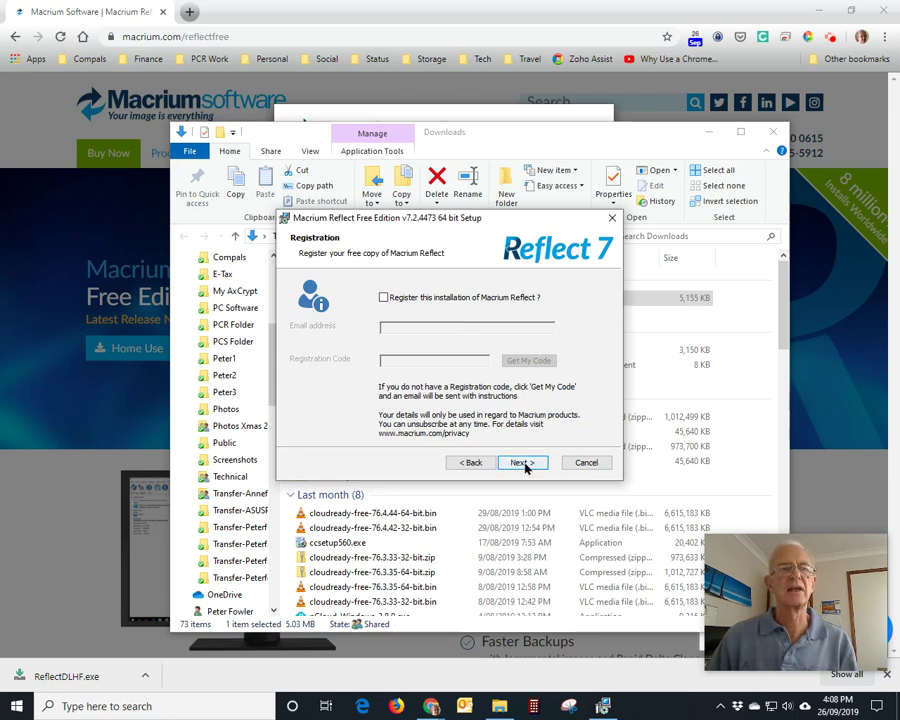
# Step: Keep the default Custom Setup options and install Macrium Reflect
pyautogui.click(523, 463)
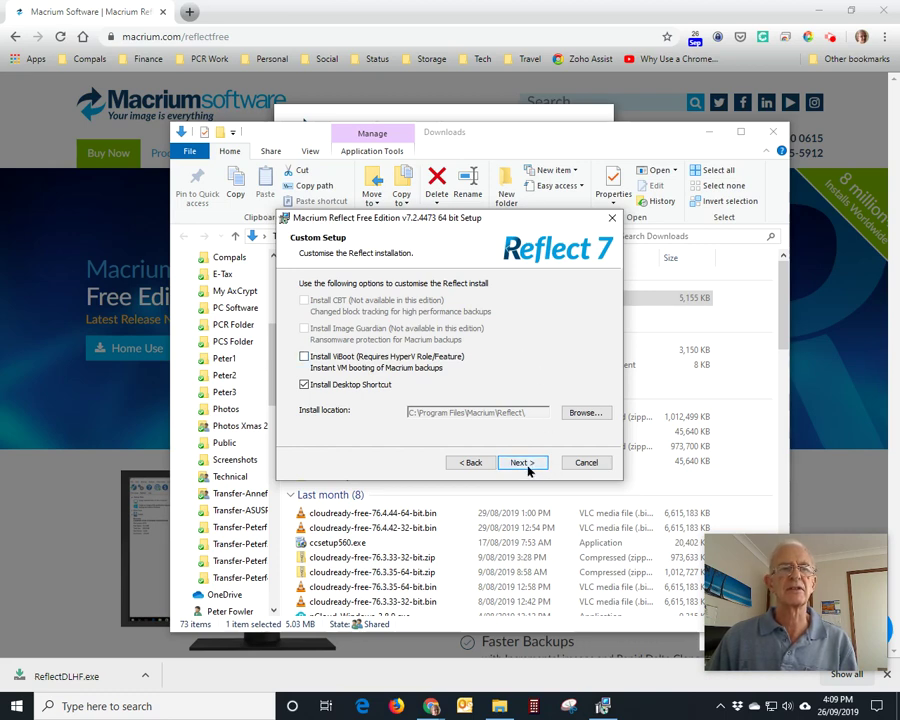
pyautogui.click(526, 466)
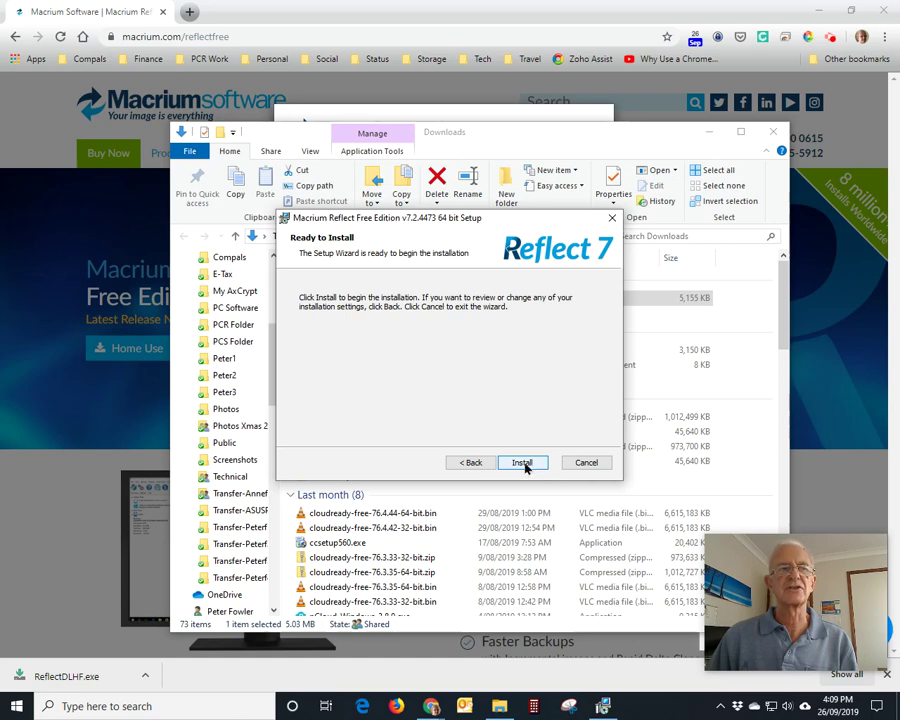
pyautogui.click(529, 466)
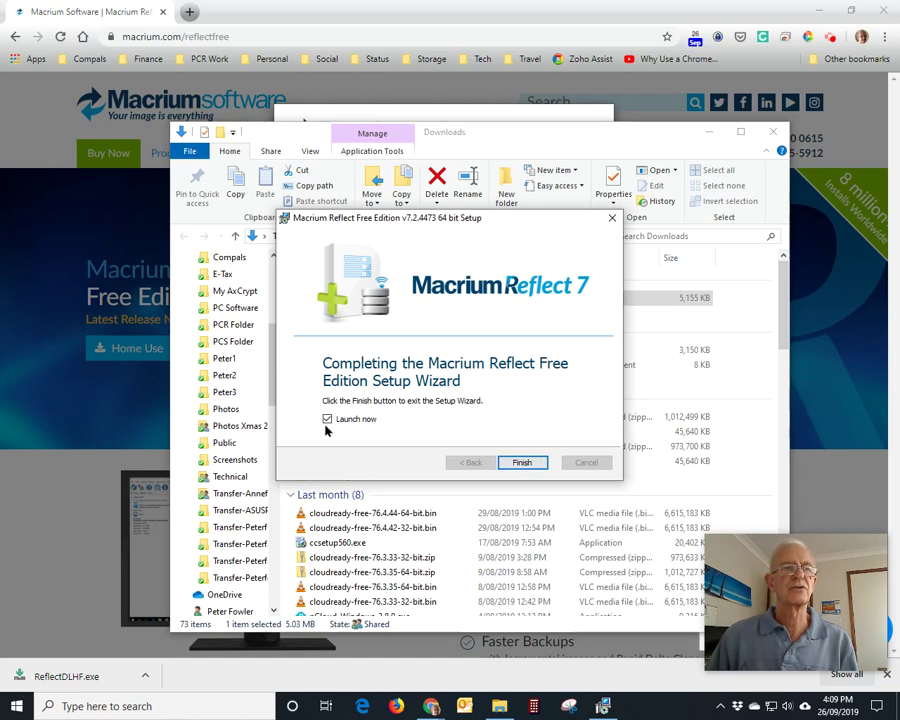
# Step: Finish the wizard with Launch now left checked
pyautogui.click(524, 463)
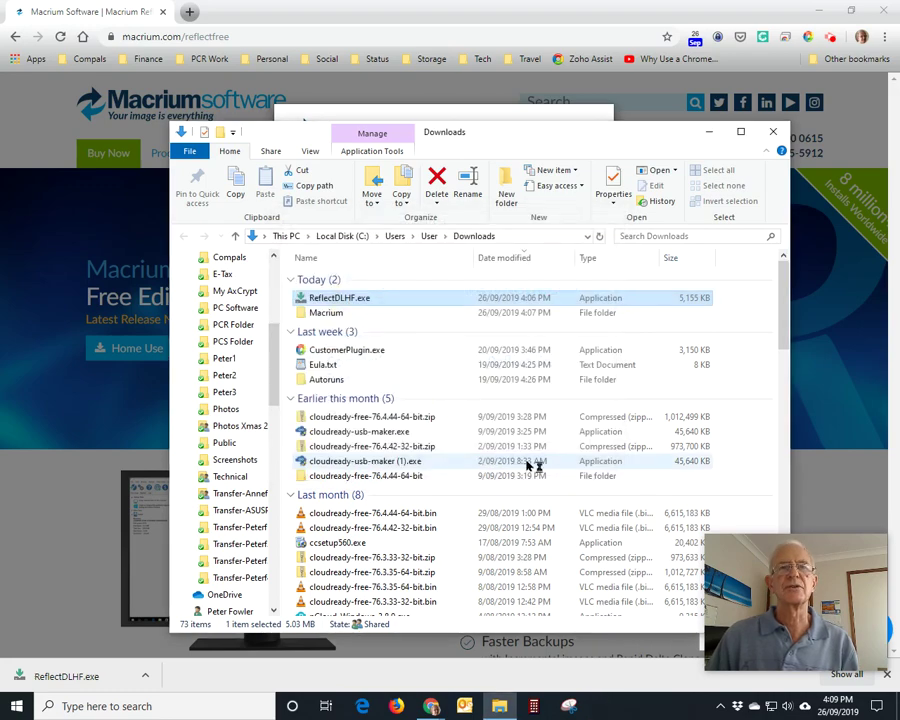